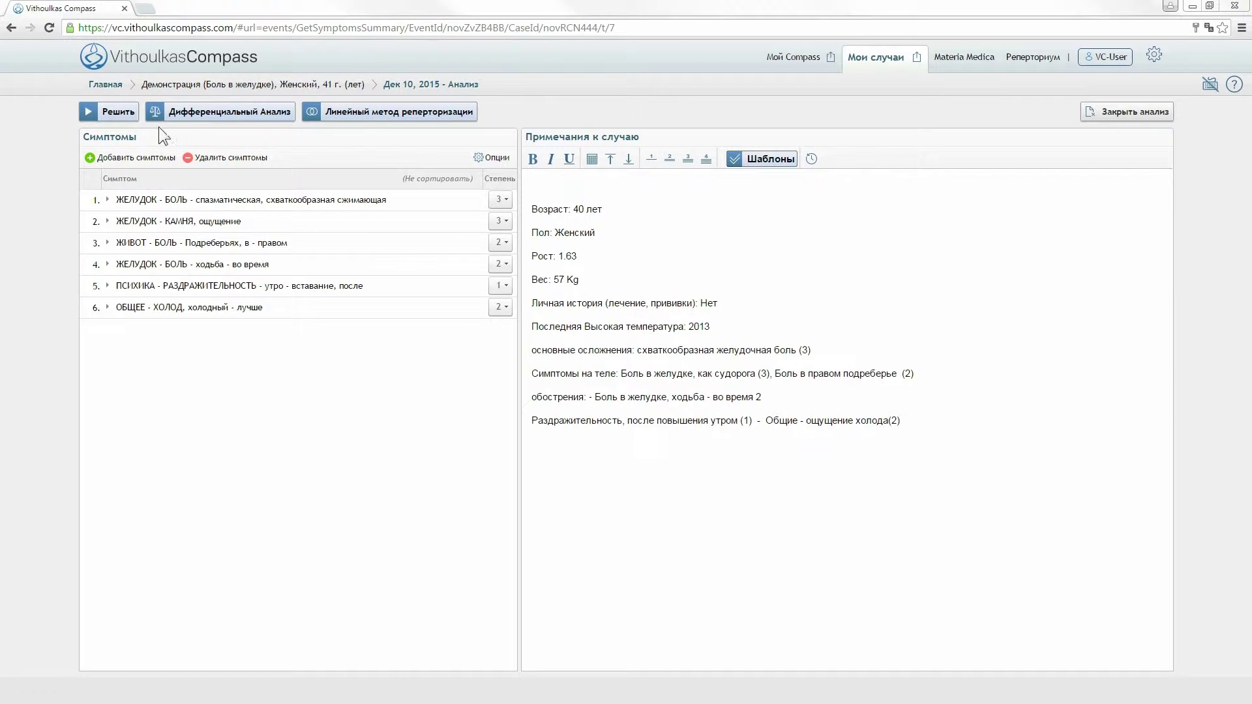
Solve the case, run the differential analysis (Дифференциальный Анализ), and collapse the main differential symptoms group
left_click(117, 113)
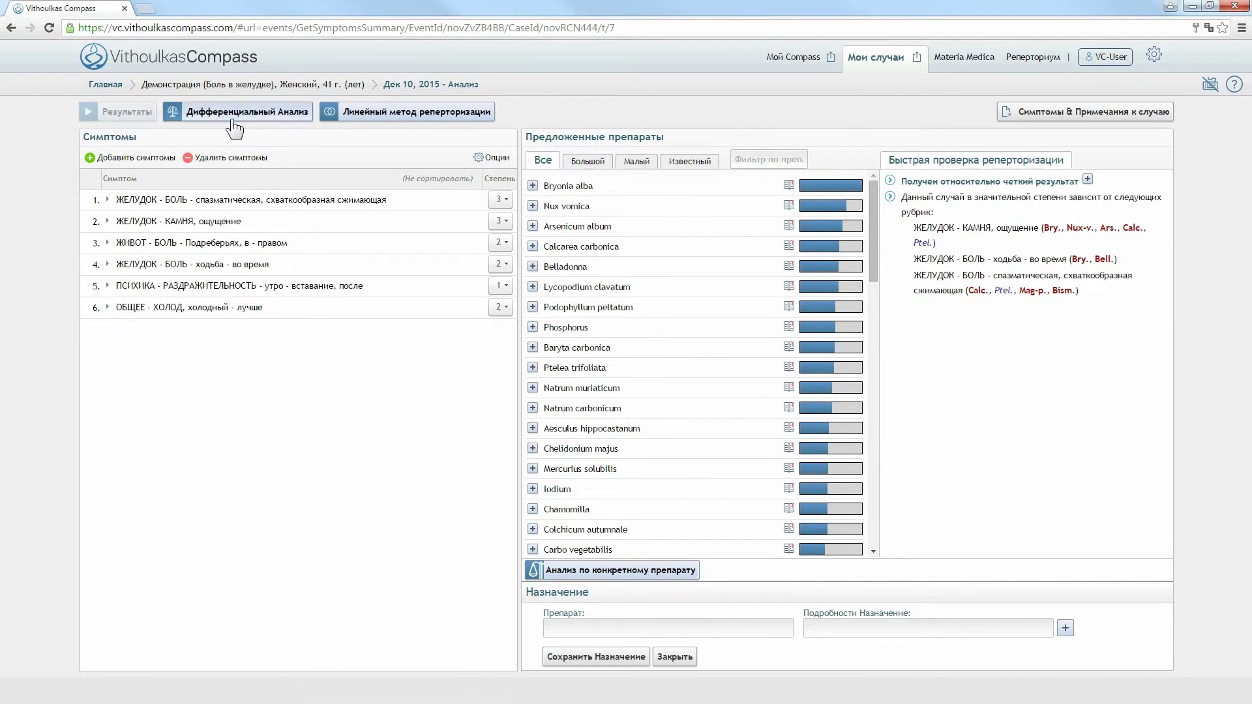
left_click(234, 125)
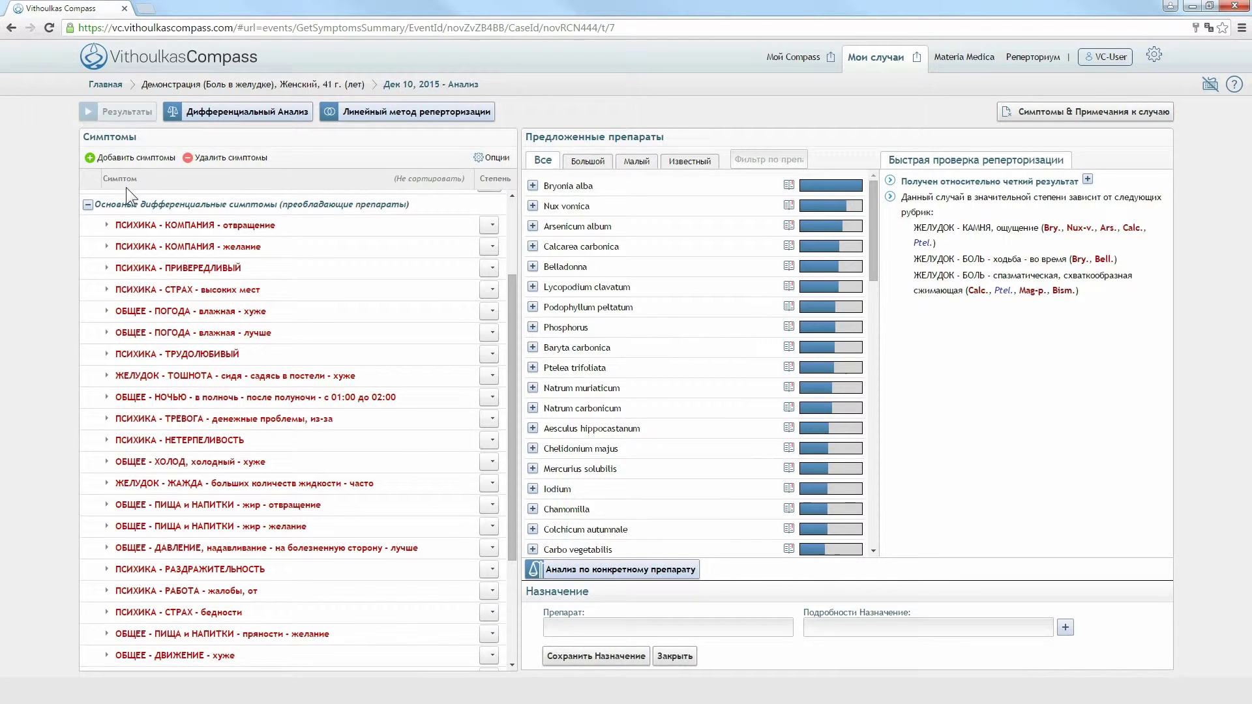
left_click(87, 206)
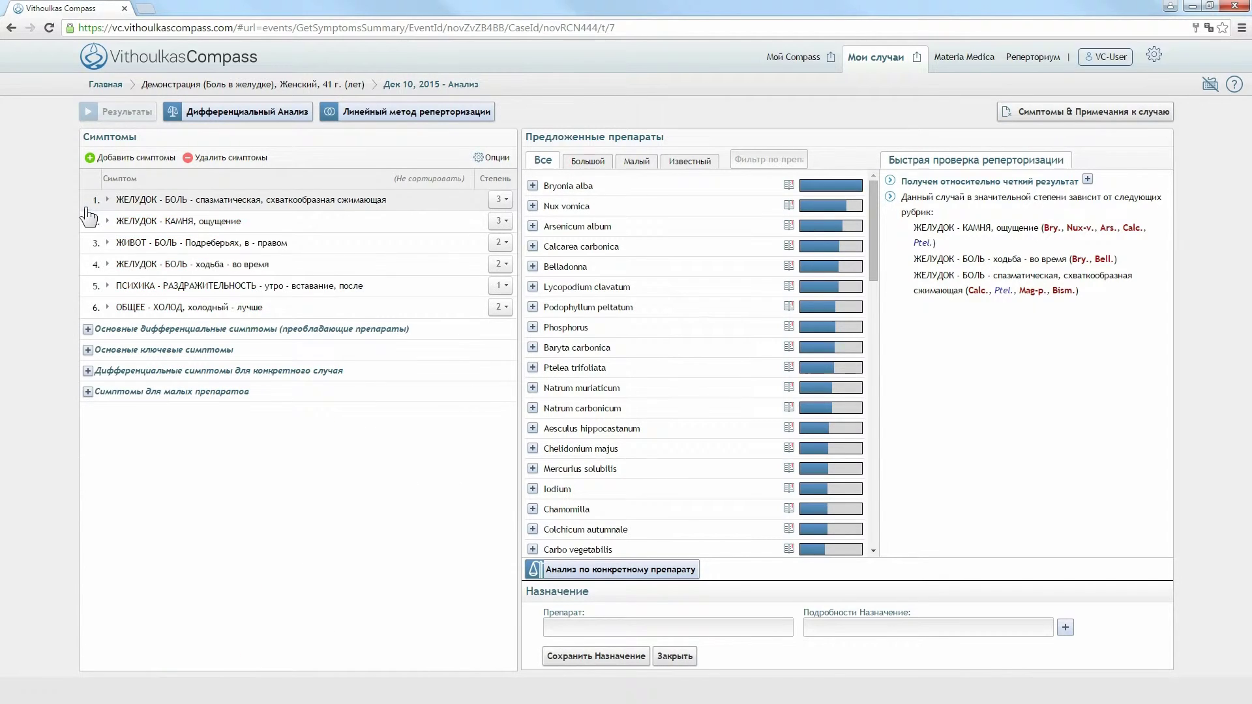
Under Основные дифференциальные симптомы, set degree 2 for "ПСИХИКА - СПОКОЙНЫЙ - хочет быть" and "ОБЩЕЕ - ДВИЖЕНИЕ - хуже", and collapse the group
left_click(87, 329)
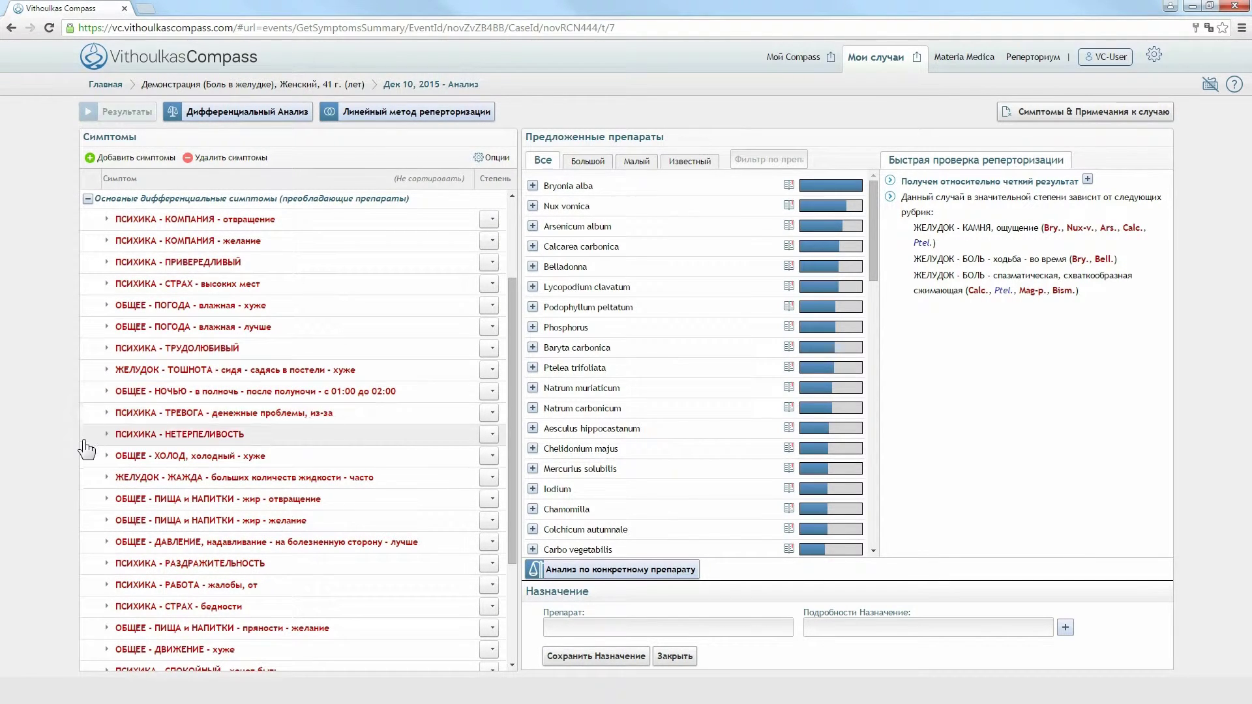
scroll(85, 451, "down", 1)
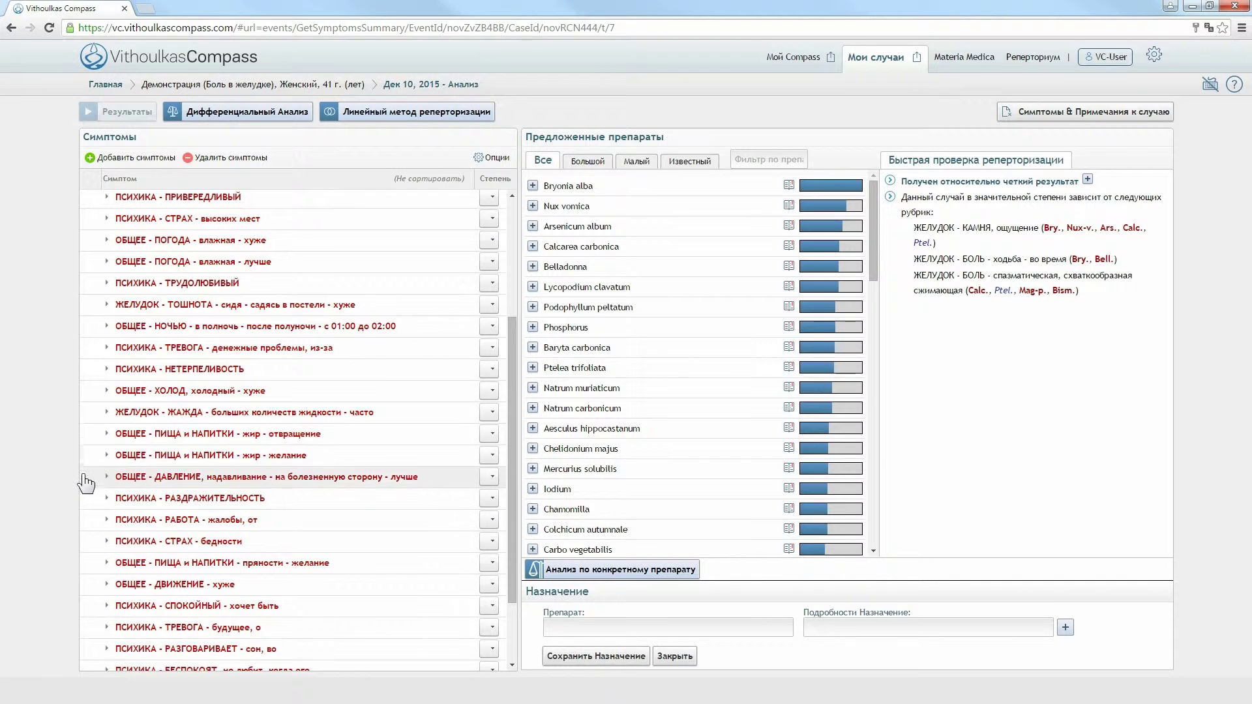
scroll(86, 482, "down", 1)
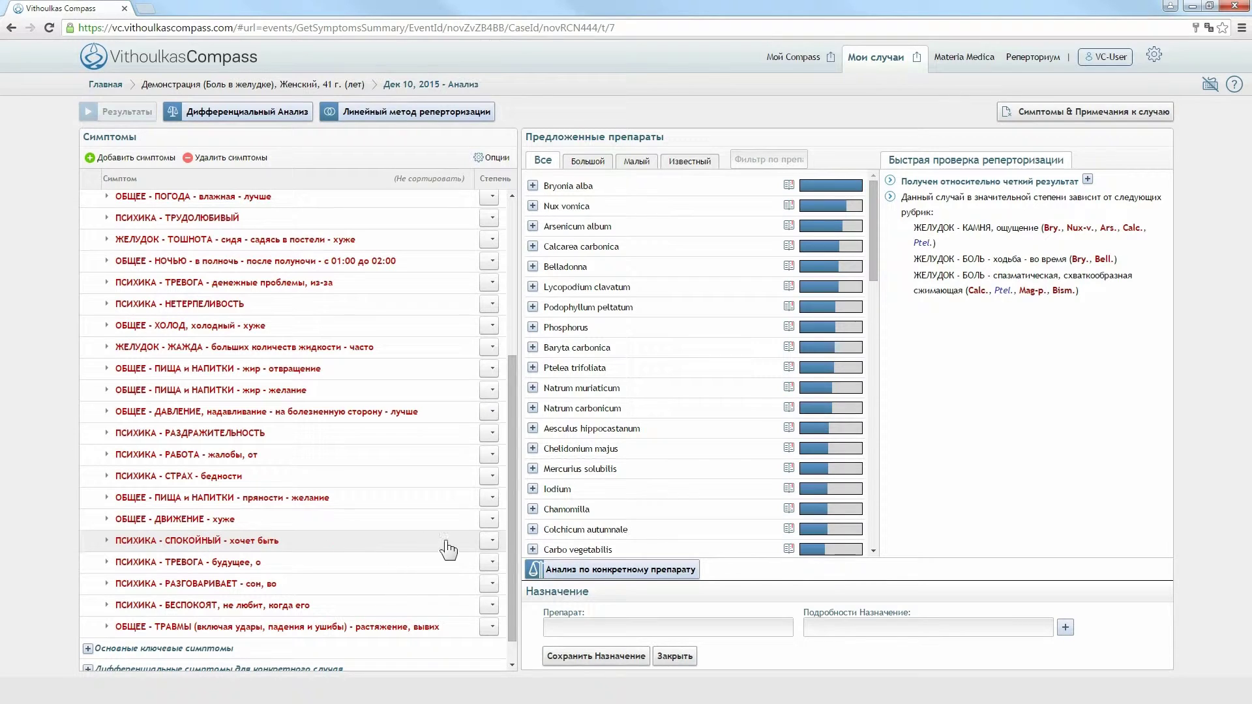
left_click(488, 540)
left_click(491, 590)
left_click(492, 519)
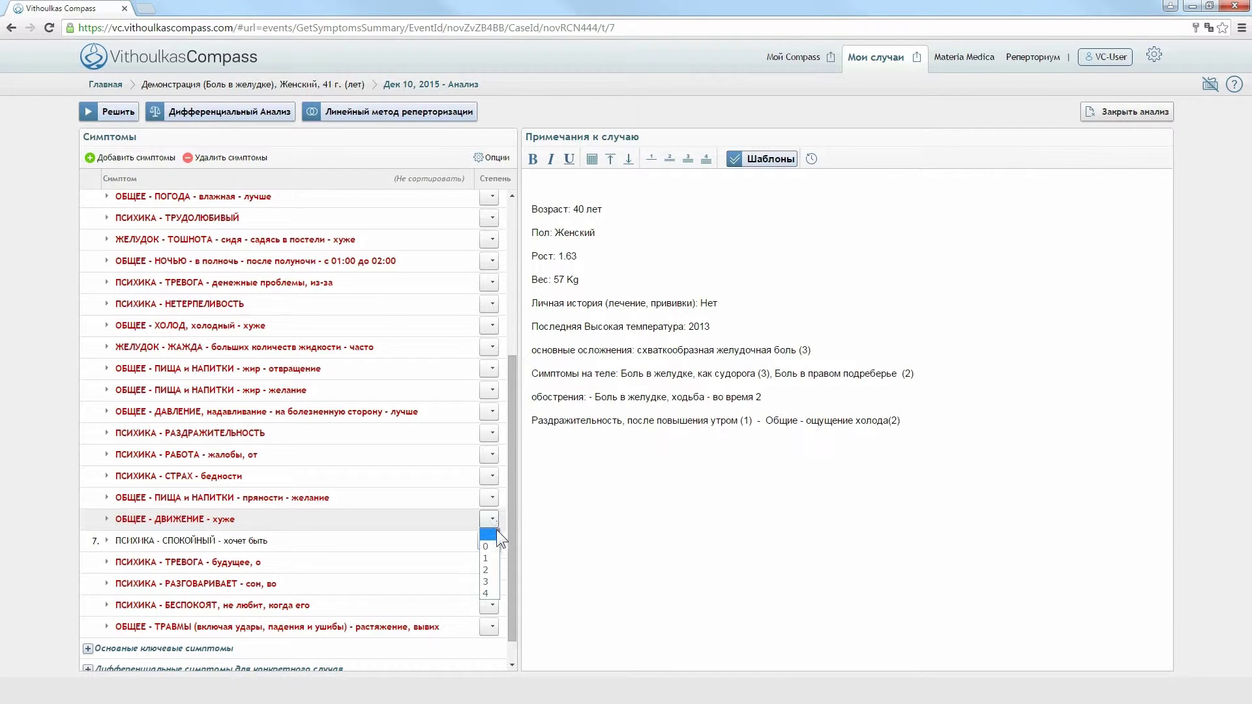
left_click(495, 568)
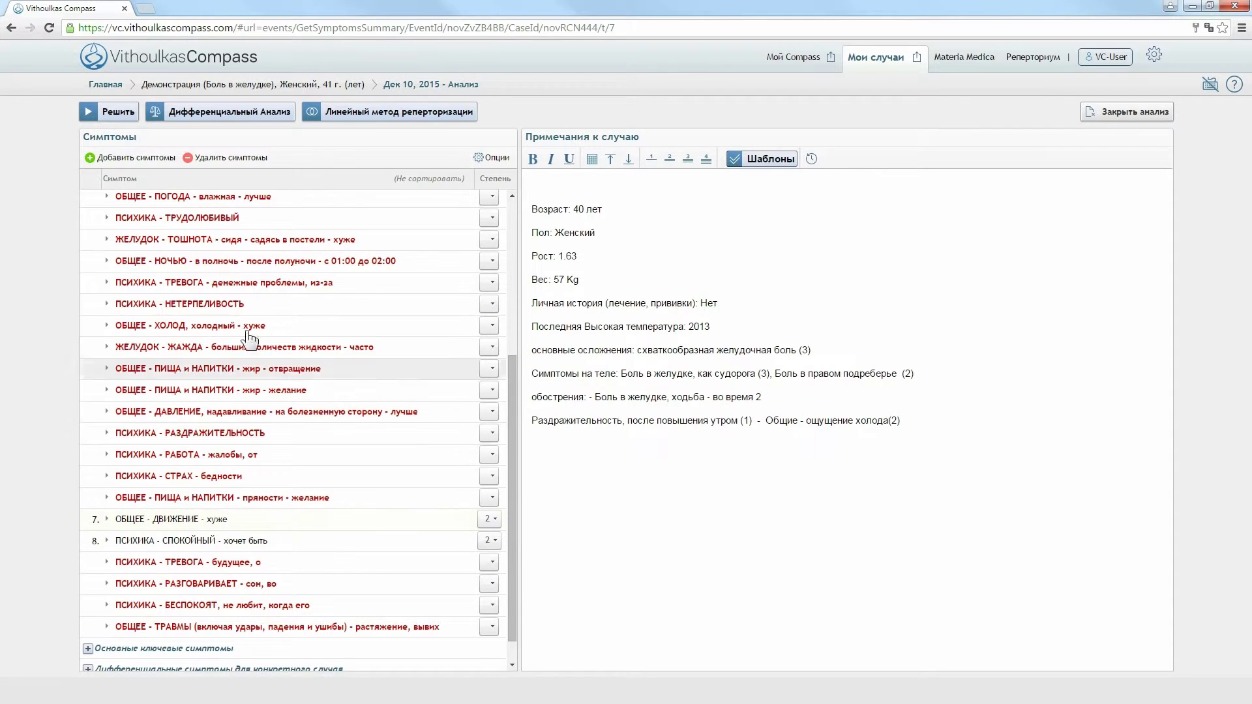
scroll(163, 293, "up", 3)
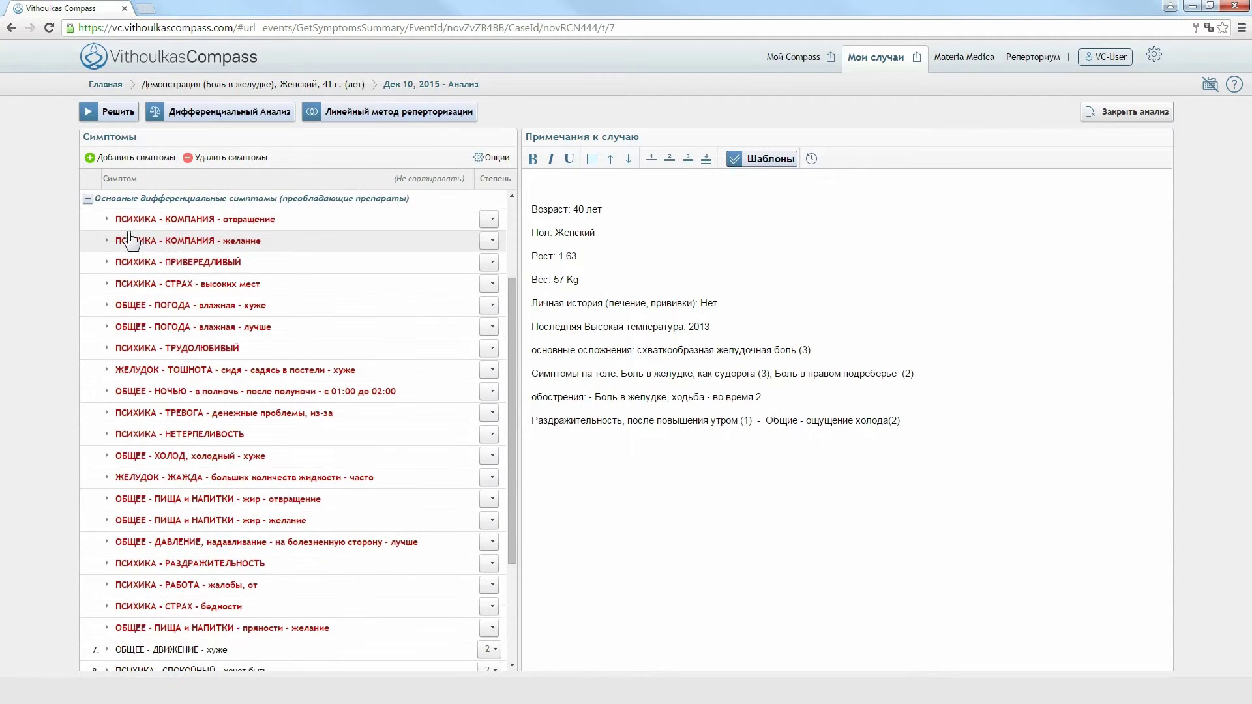
left_click(88, 200)
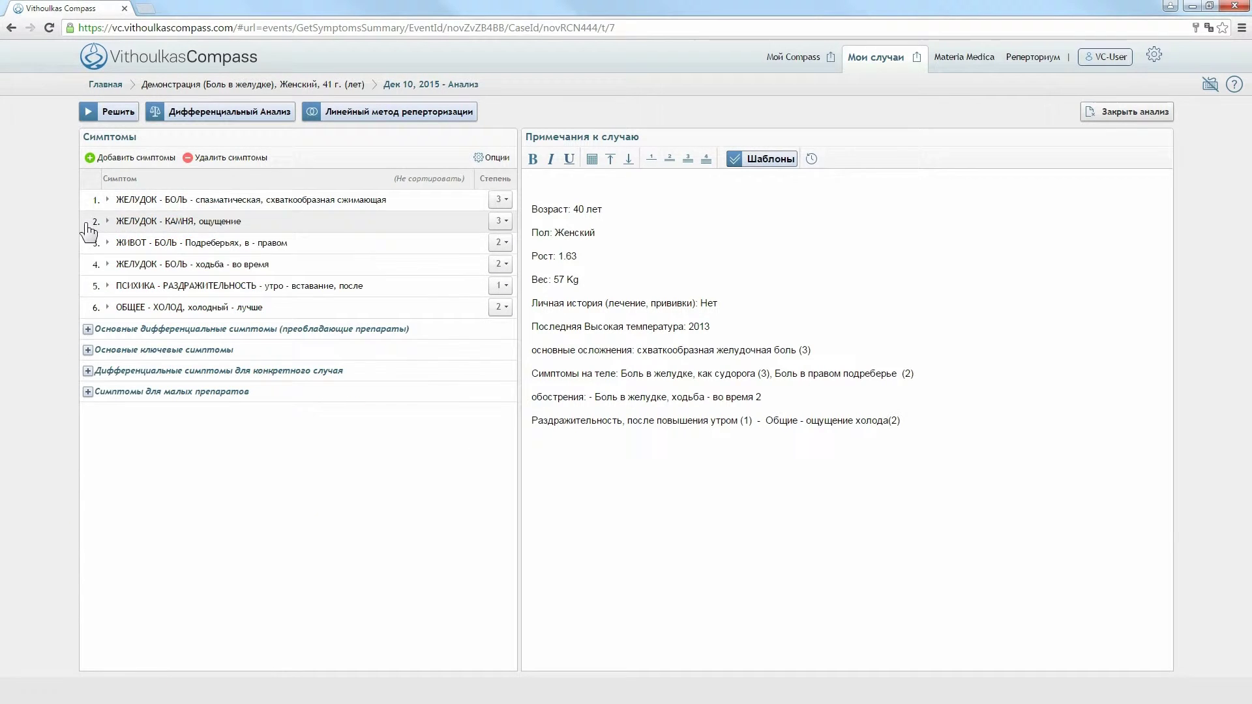
Under Arsenicum album in Основные ключевые симптомы, set "ПСИХИКА - ТРЕВОГА - здоровье, о" to degree 1 and collapse the remedy
left_click(88, 352)
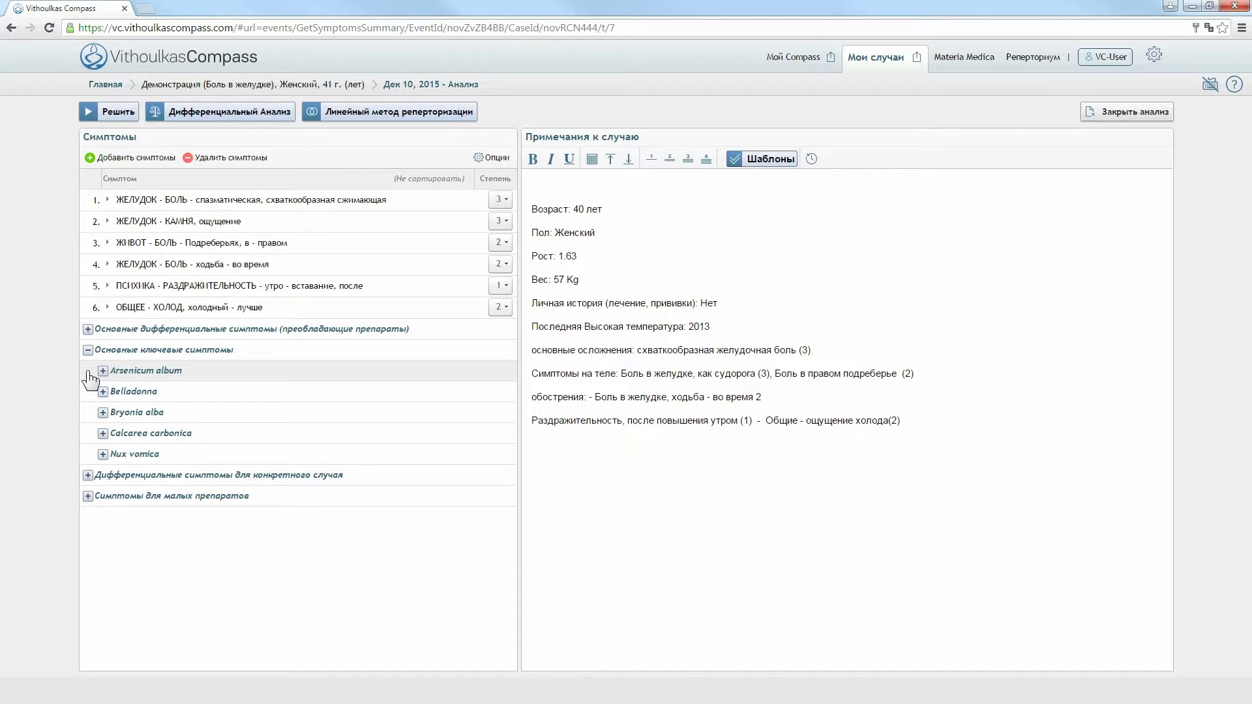
left_click(102, 370)
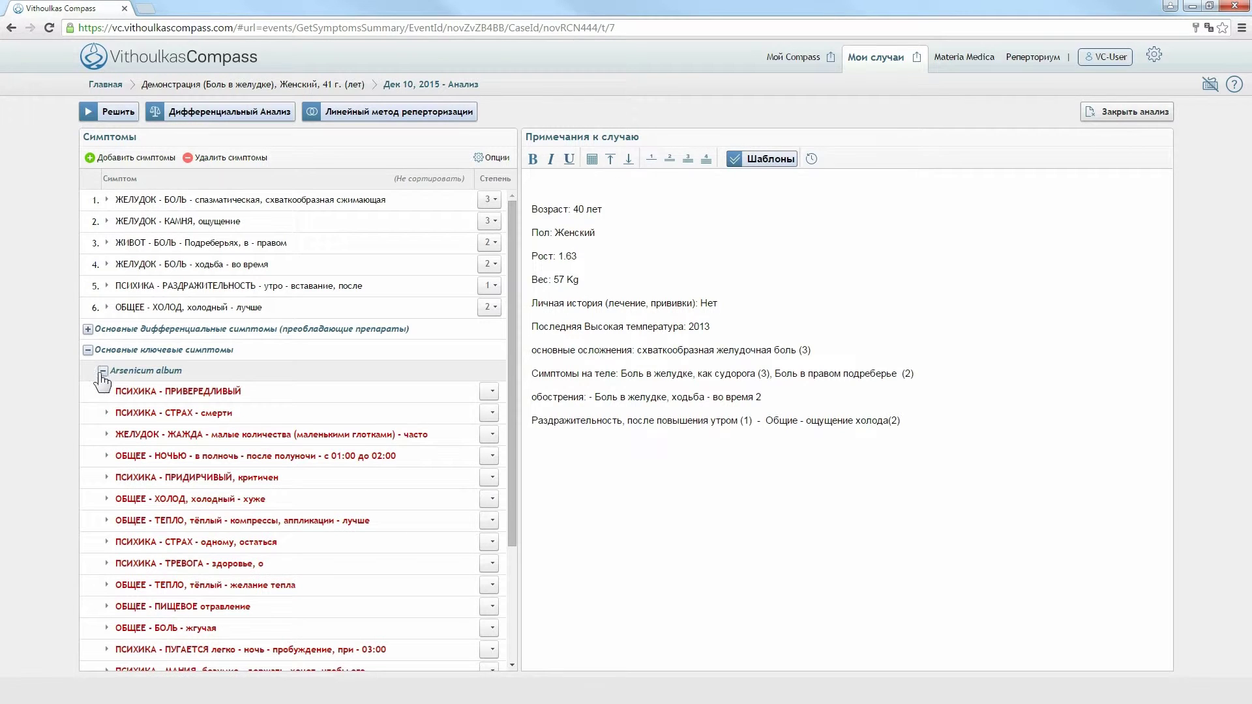
scroll(96, 391, "down", 1)
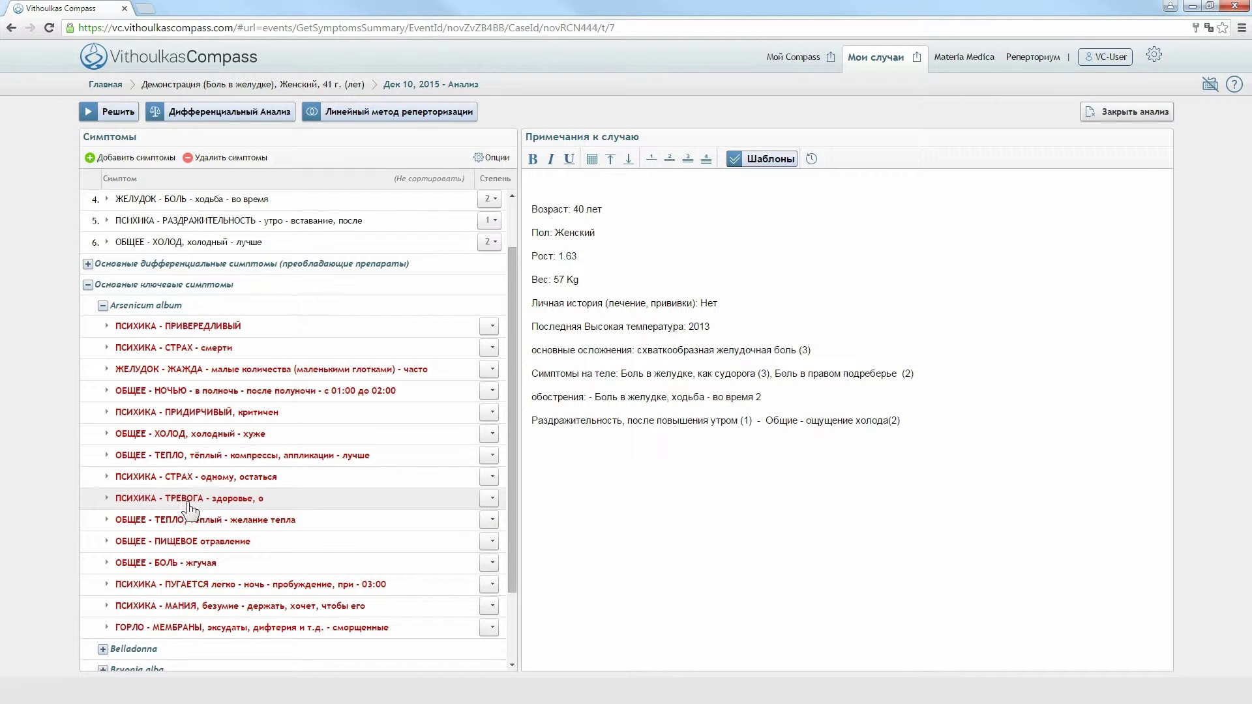
left_click(493, 502)
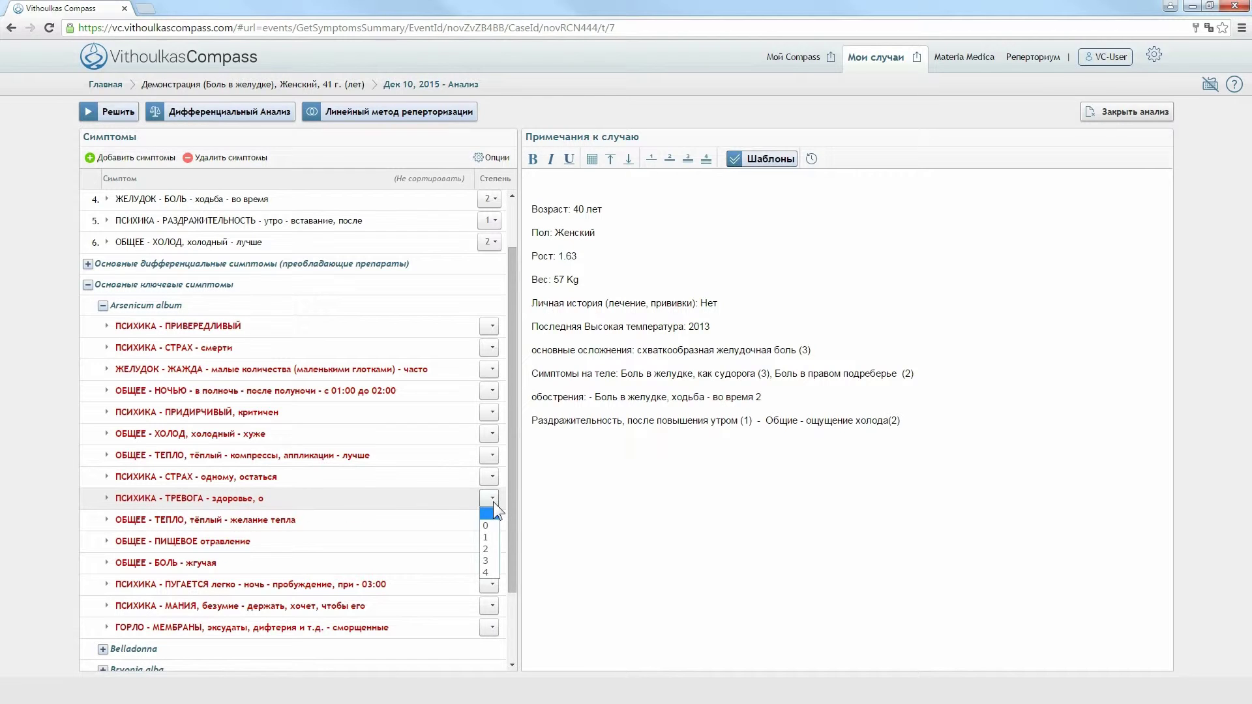
left_click(493, 536)
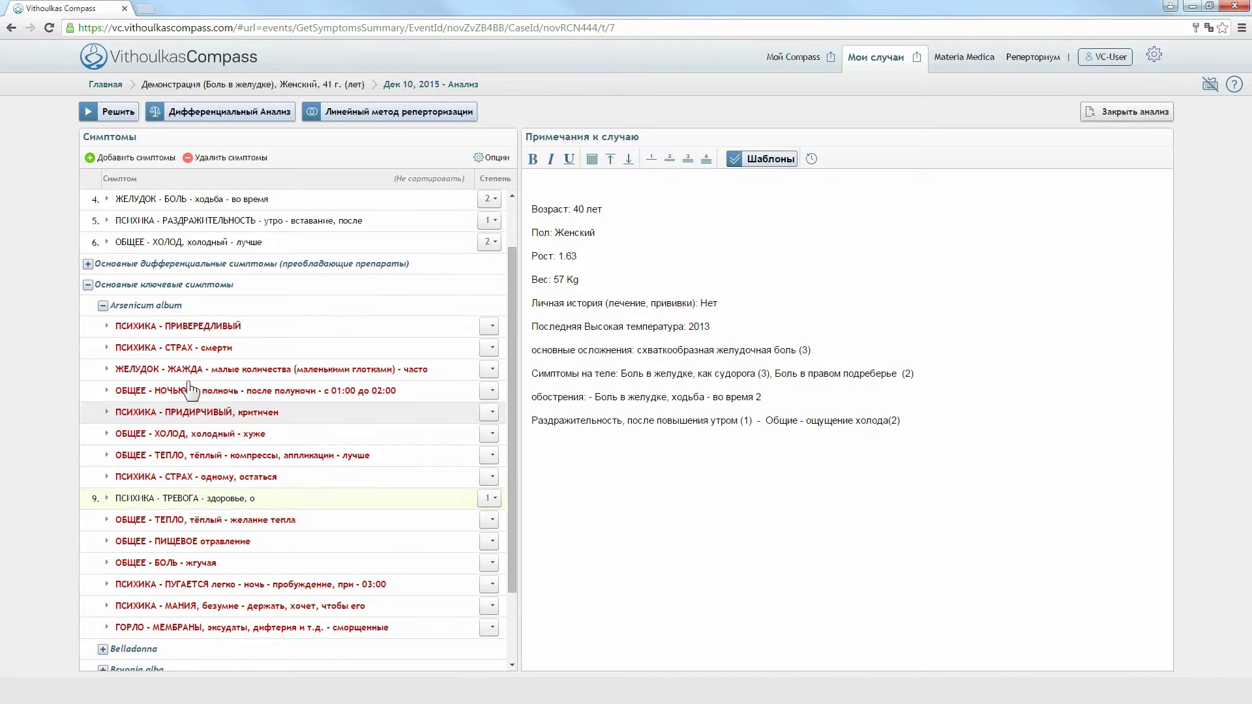
left_click(102, 305)
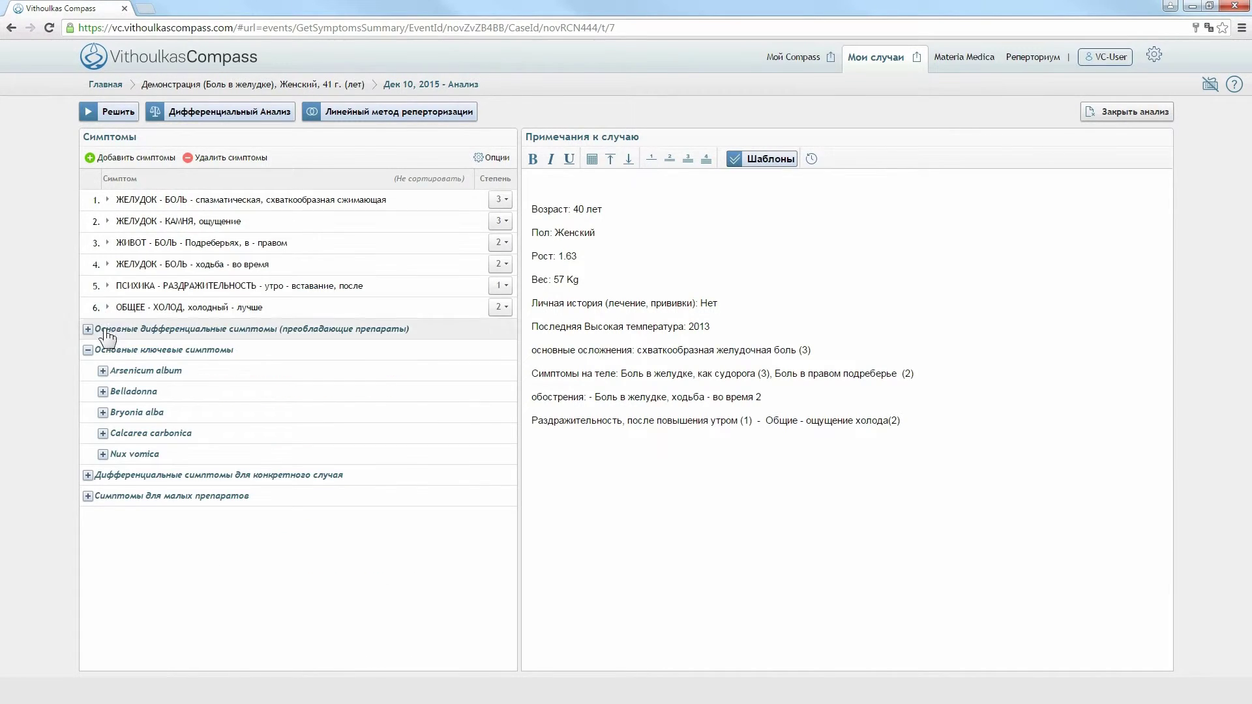
Under Bryonia alba in the key symptoms, set "СТУЛ - СУХОЙ" to degree 1 and collapse the key symptoms group
left_click(102, 412)
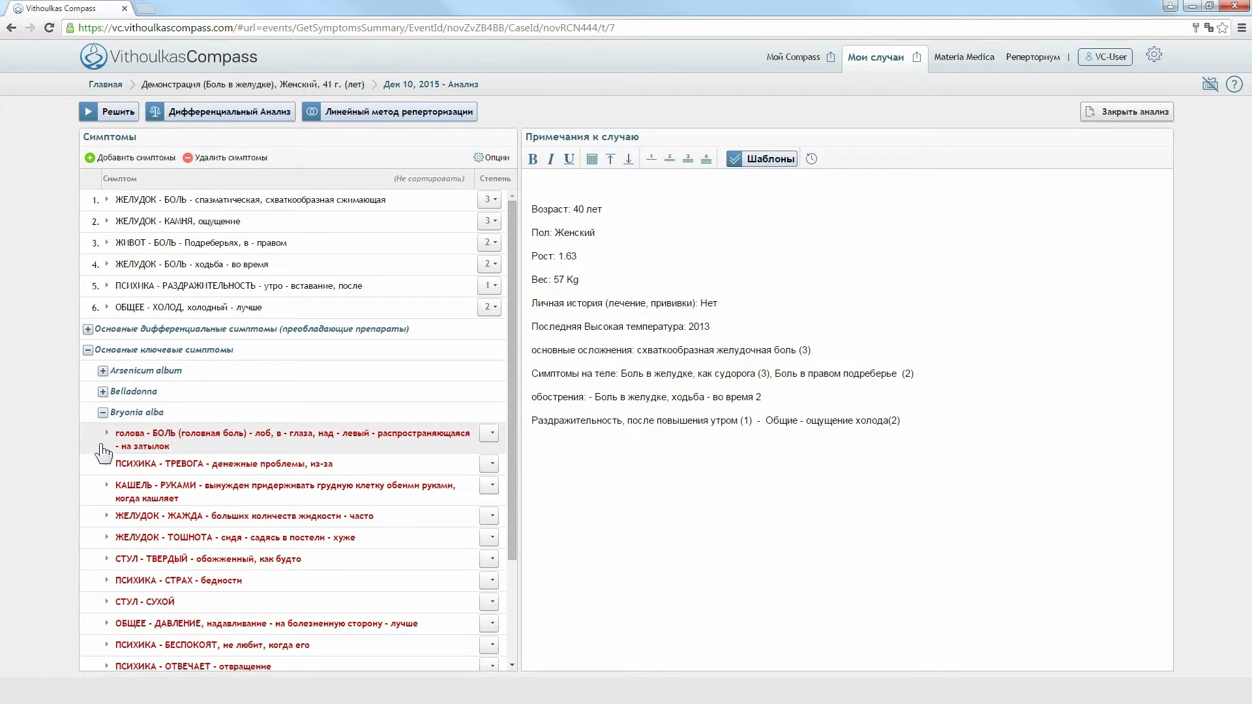
scroll(103, 501, "down", 1)
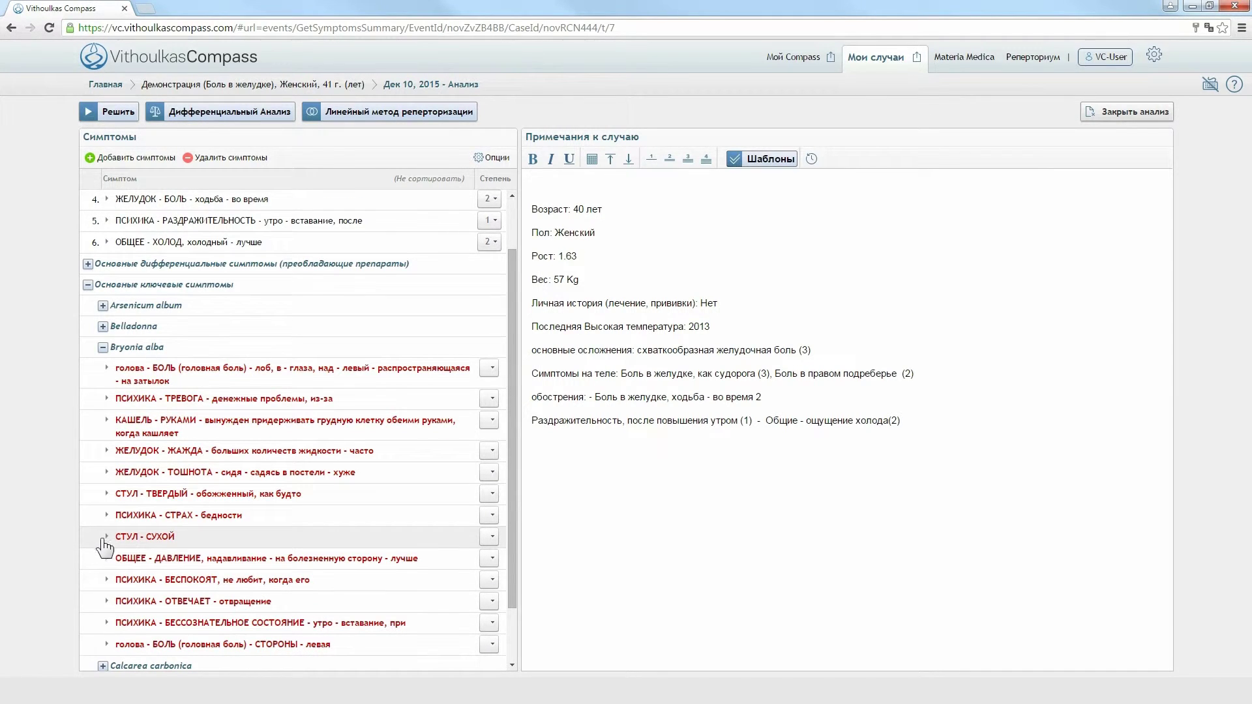
left_click(492, 536)
left_click(497, 574)
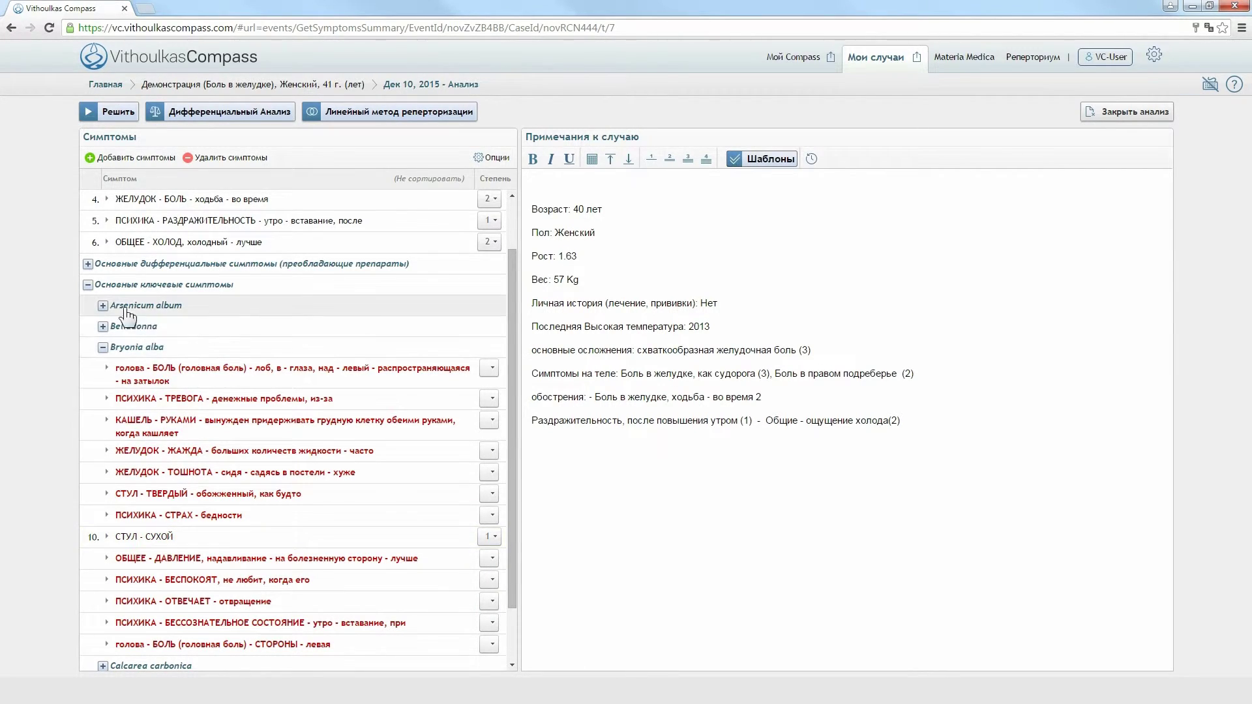
left_click(88, 284)
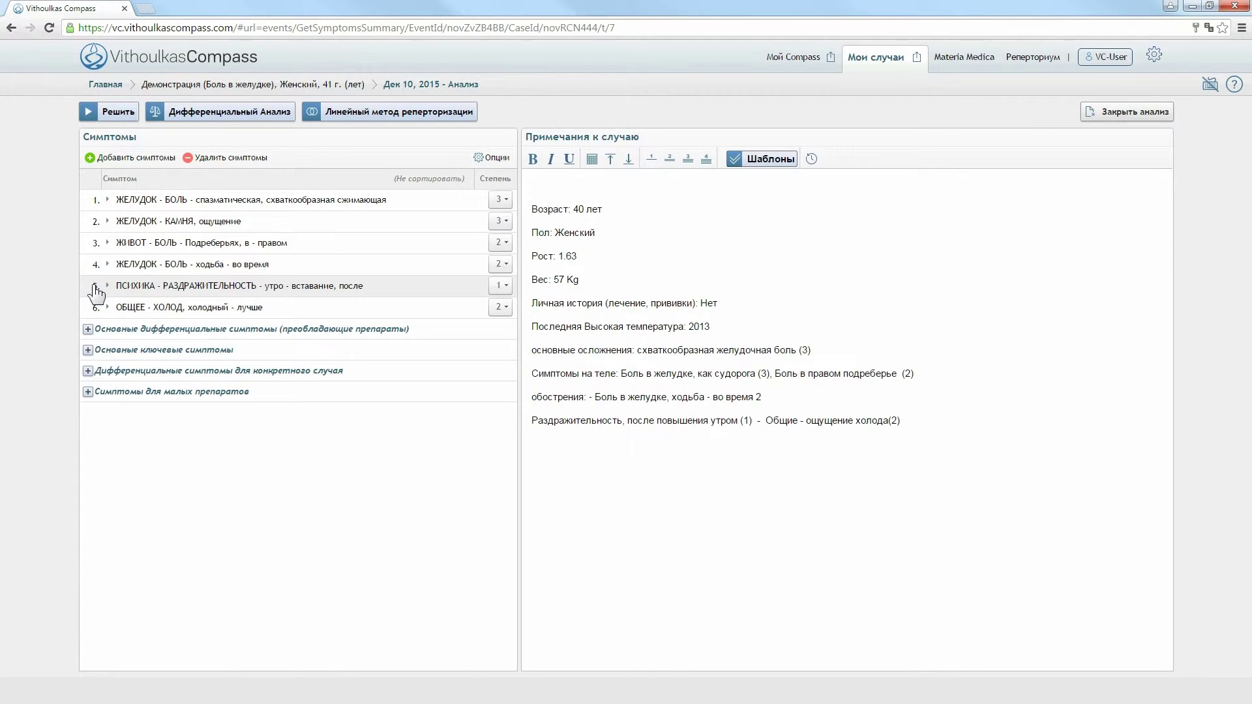
Under Дифференциальные симптомы для конкретного случая, set "ЖЕЛУДОК - КАМНЯ, ощущение - еда - после" to degree 1 and collapse the group
left_click(88, 373)
scroll(90, 389, "down", 1)
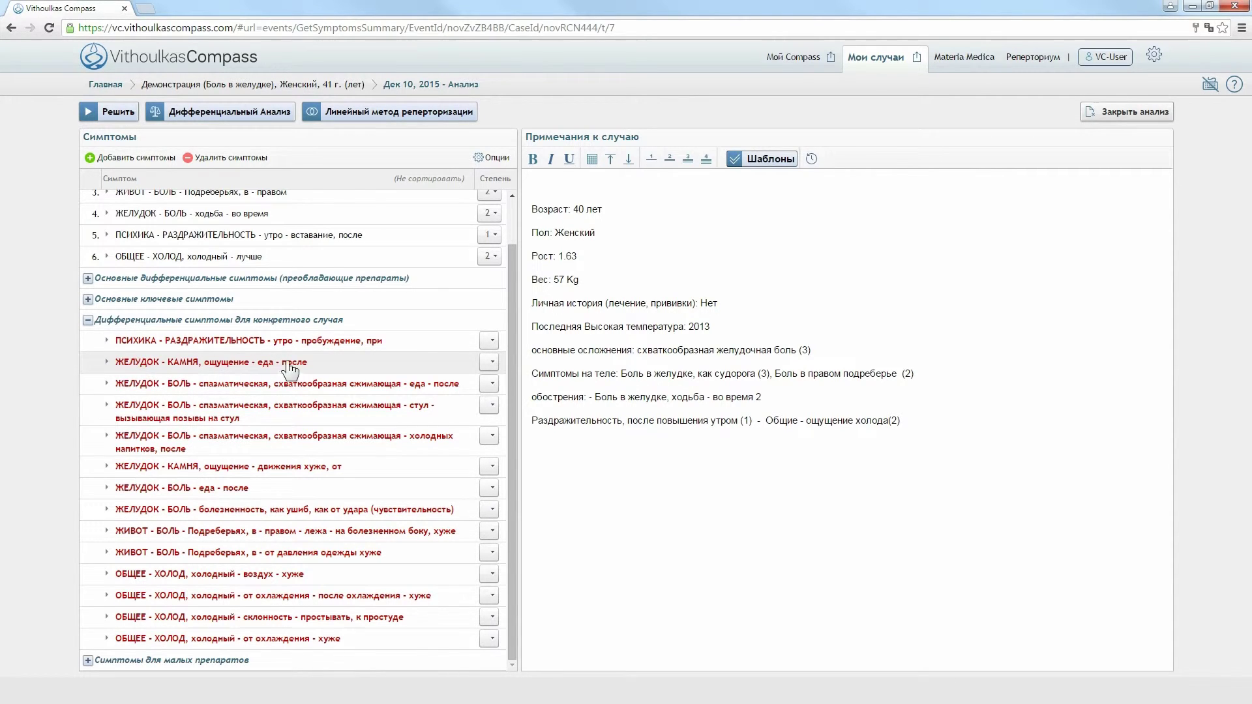
left_click(491, 362)
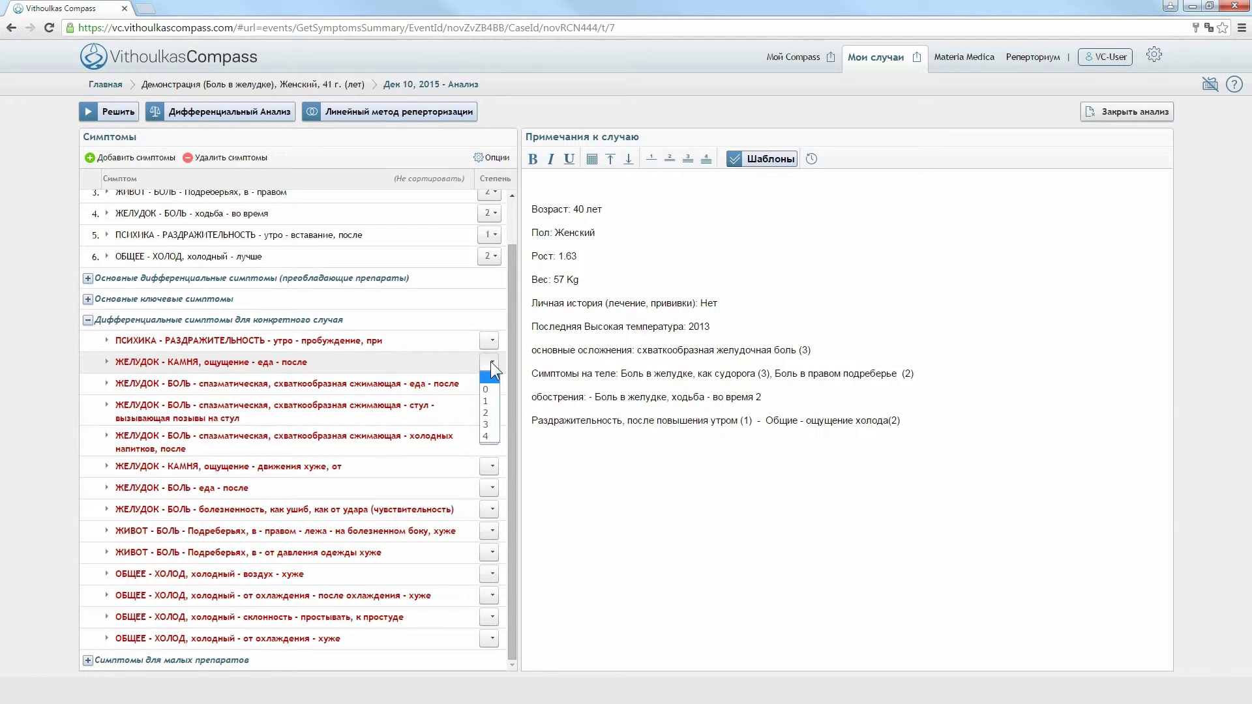
left_click(495, 400)
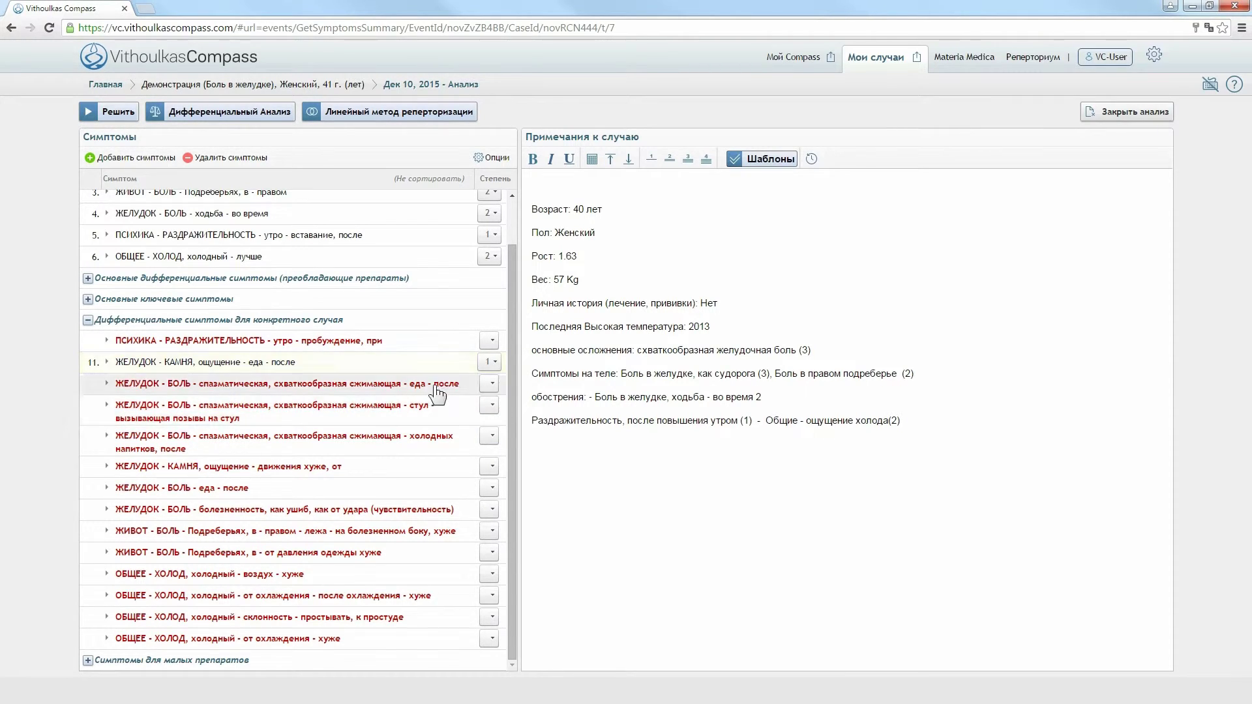
left_click(87, 320)
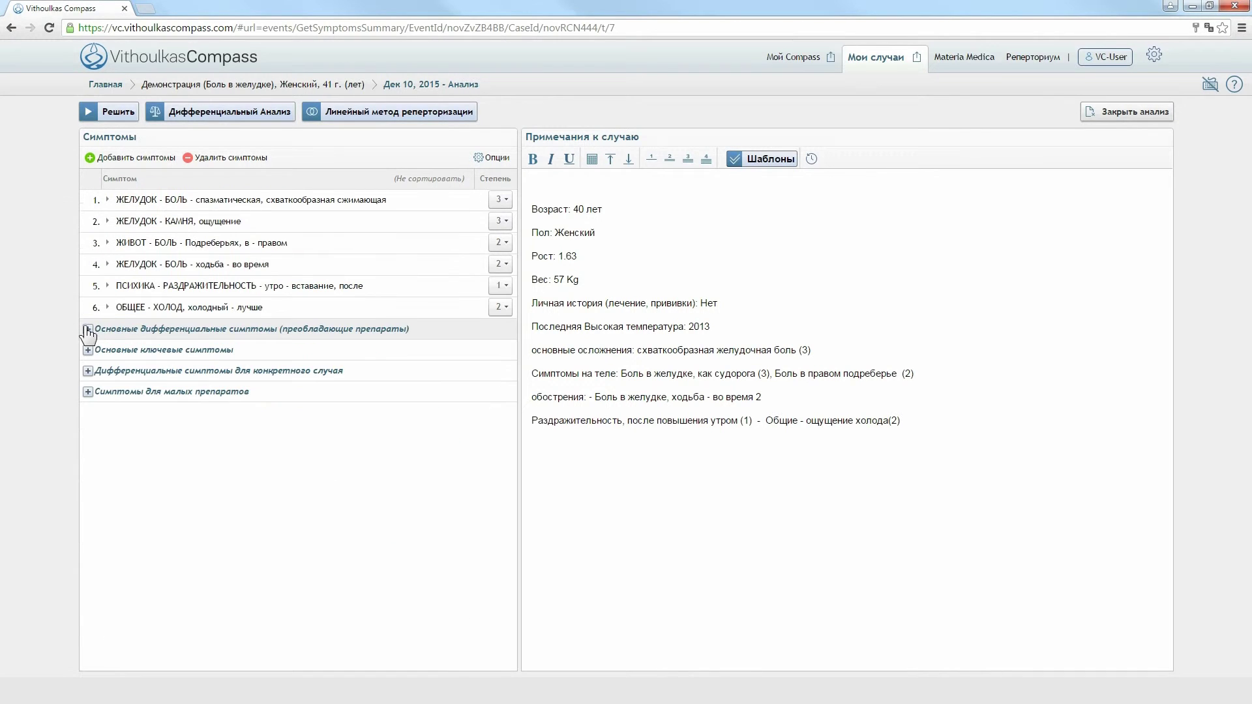
Look through the Симптомы для малых препаратов group and solve the case again with the added symptoms
left_click(88, 392)
scroll(91, 410, "down", 1)
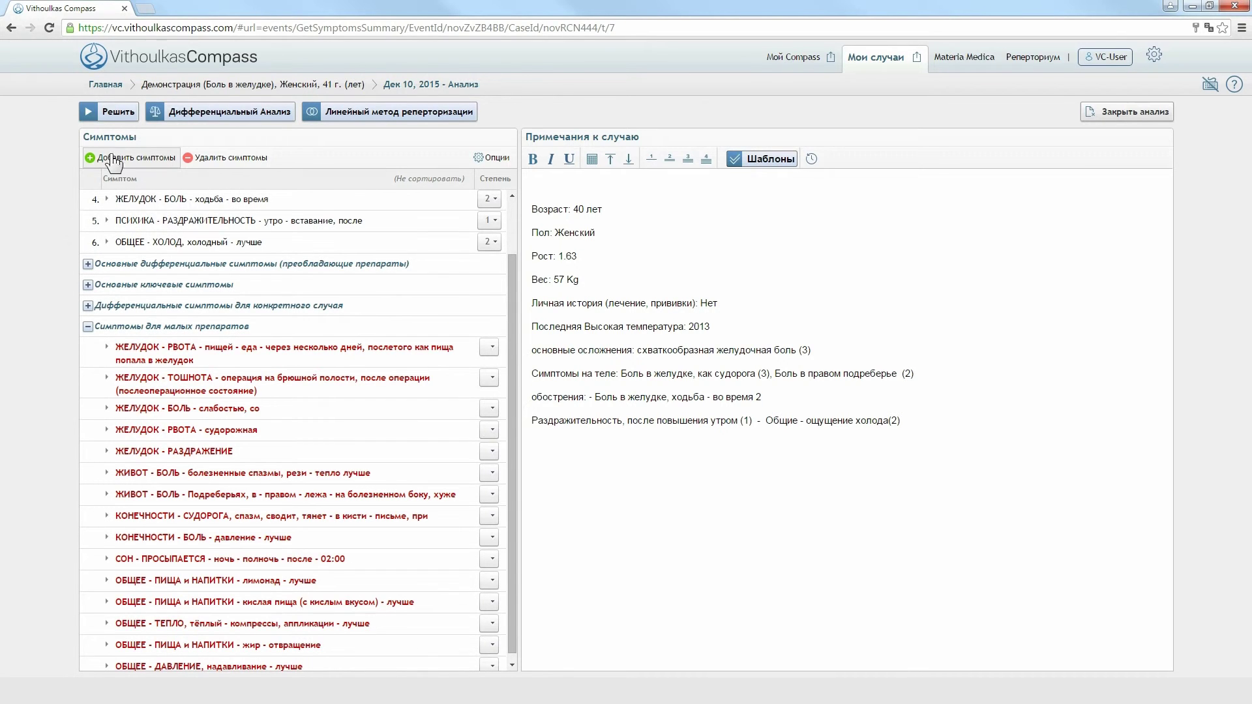
left_click(112, 119)
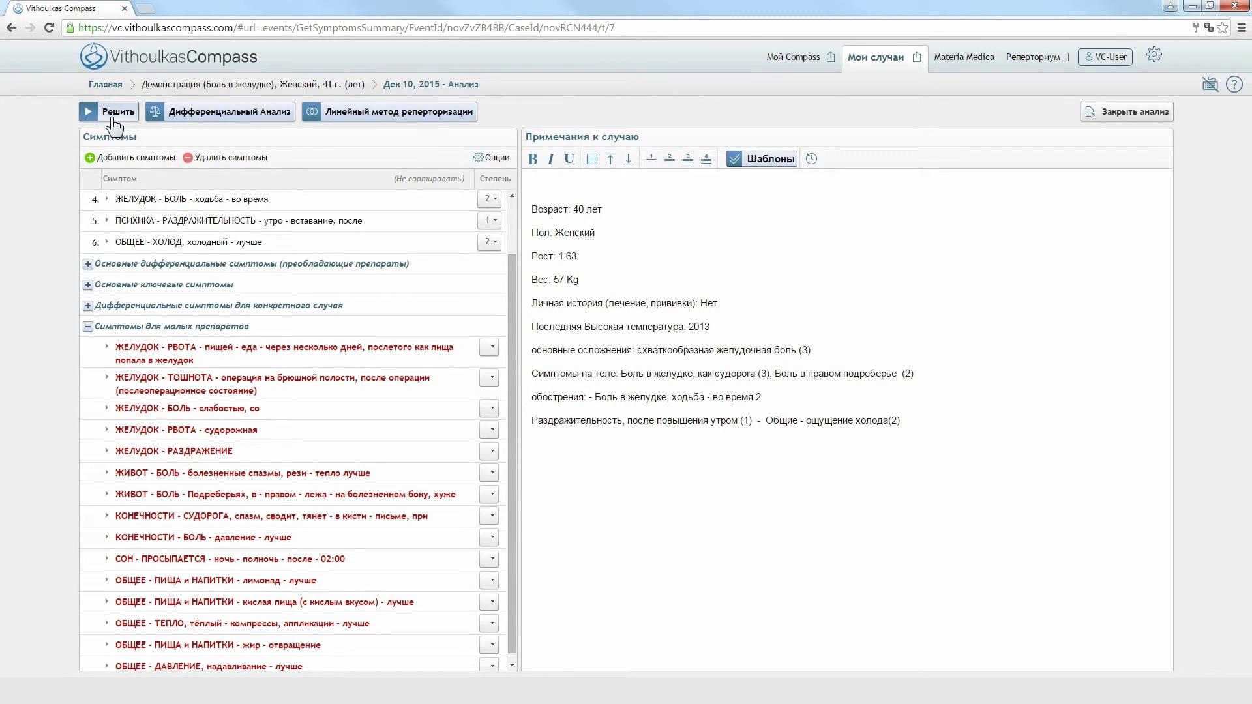